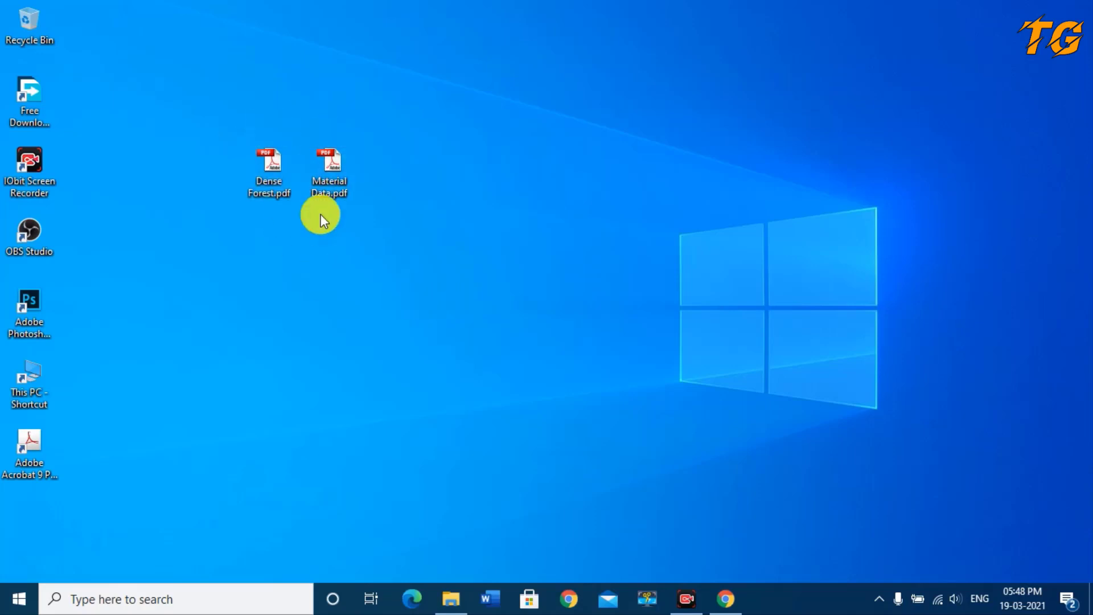
# Open Dense Forest.pdf in Acrobat, scroll through it, then close it
pyautogui.click(326, 176)
pyautogui.click(279, 172)
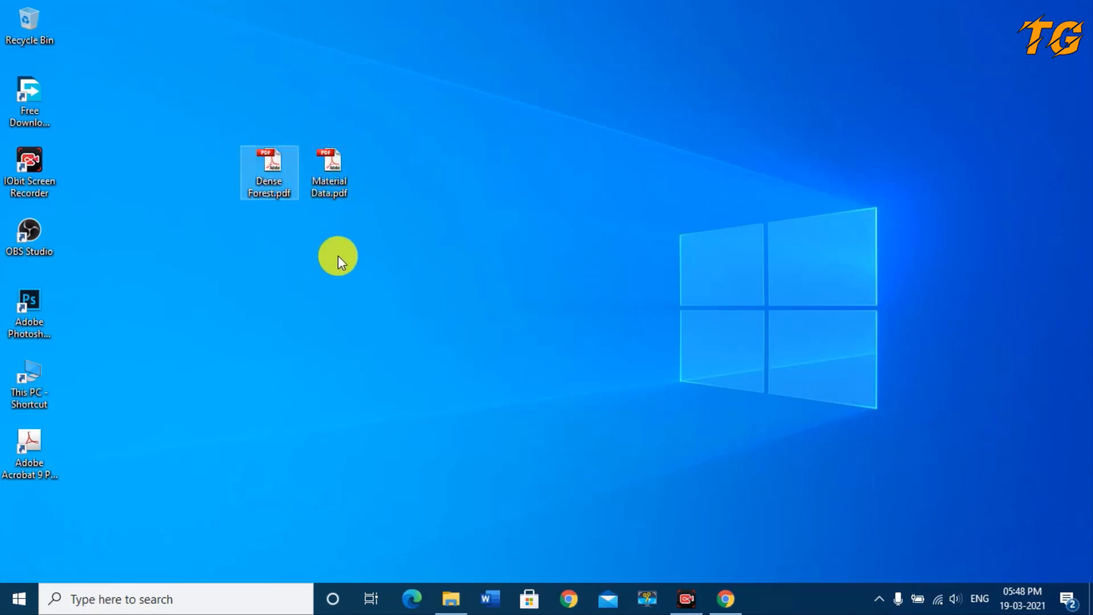
pyautogui.click(330, 175)
pyautogui.doubleClick(285, 176)
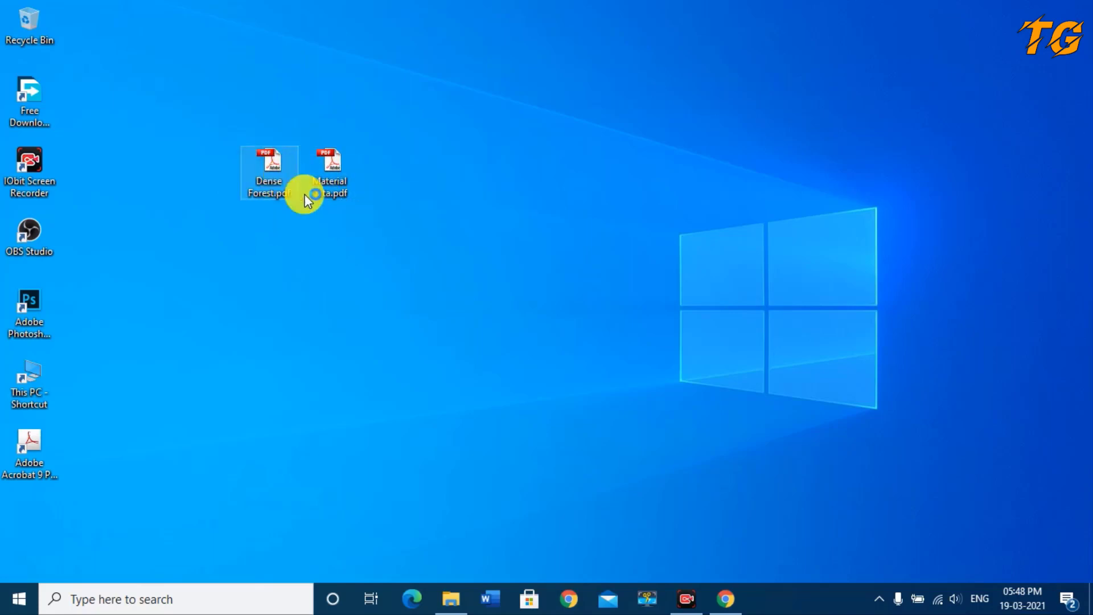
pyautogui.scroll(-3, 533, 374)
pyautogui.scroll(-10, 608, 360)
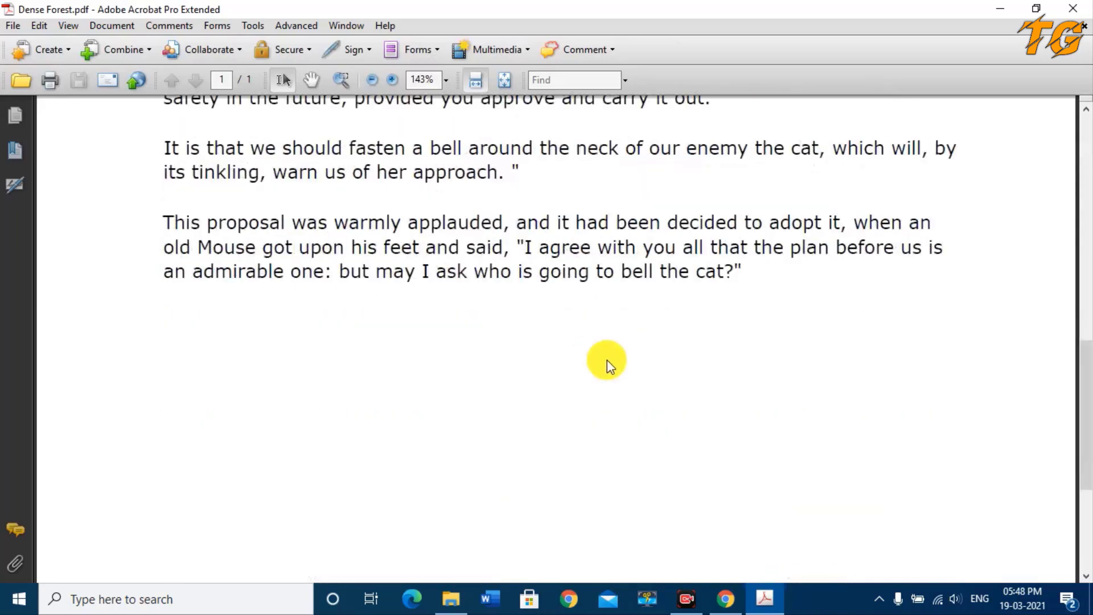
pyautogui.hotkey('alt', 'F4')
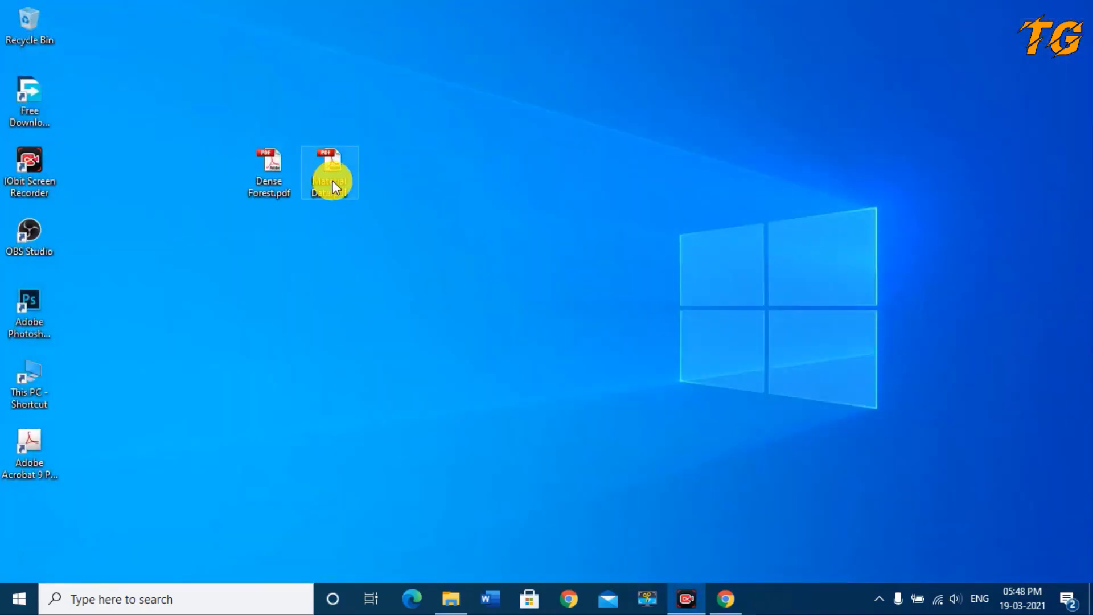
# Open Material Data.pdf and view its top to review the quantity table
pyautogui.doubleClick(333, 181)
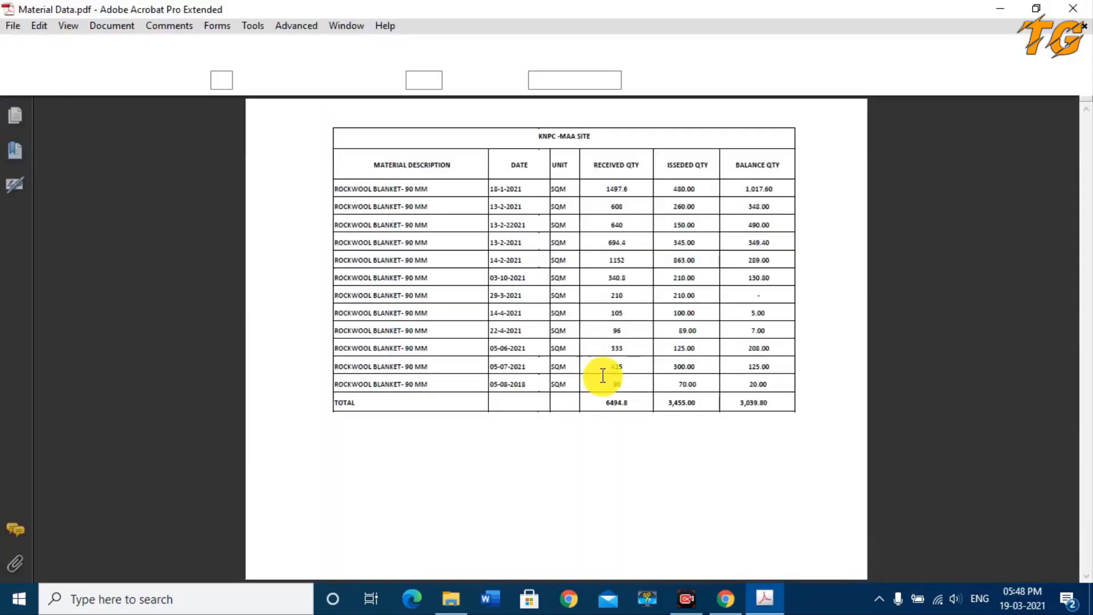
pyautogui.keyDown('ctrl'); pyautogui.scroll(1, 602, 386); pyautogui.keyUp('ctrl')
pyautogui.scroll(1, 781, 352)
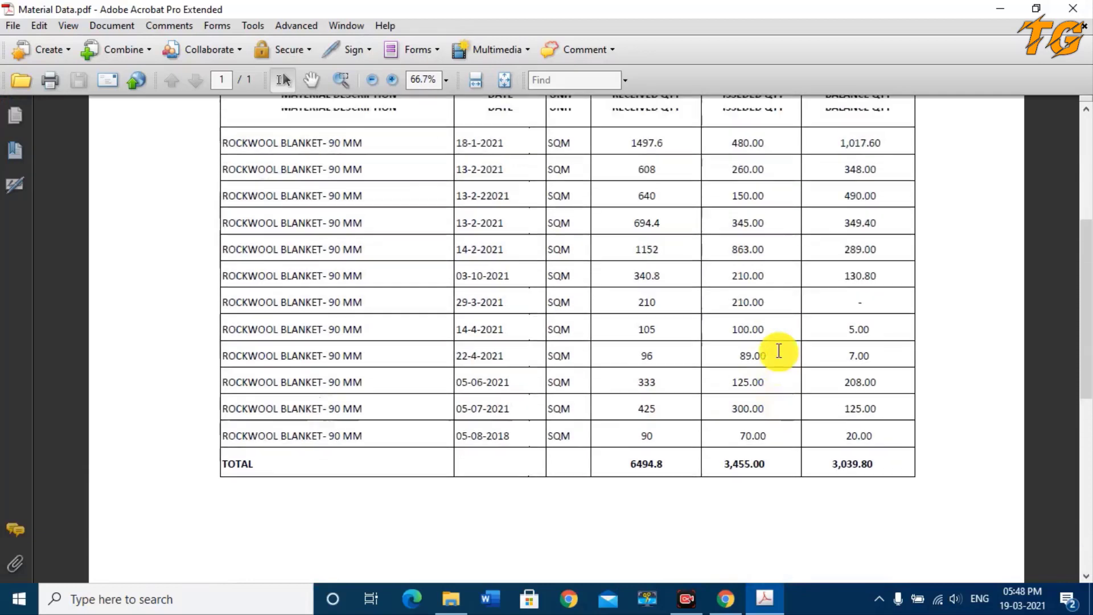
# Close Acrobat to return to the desktop showing both PDF files
pyautogui.click(1081, 13)
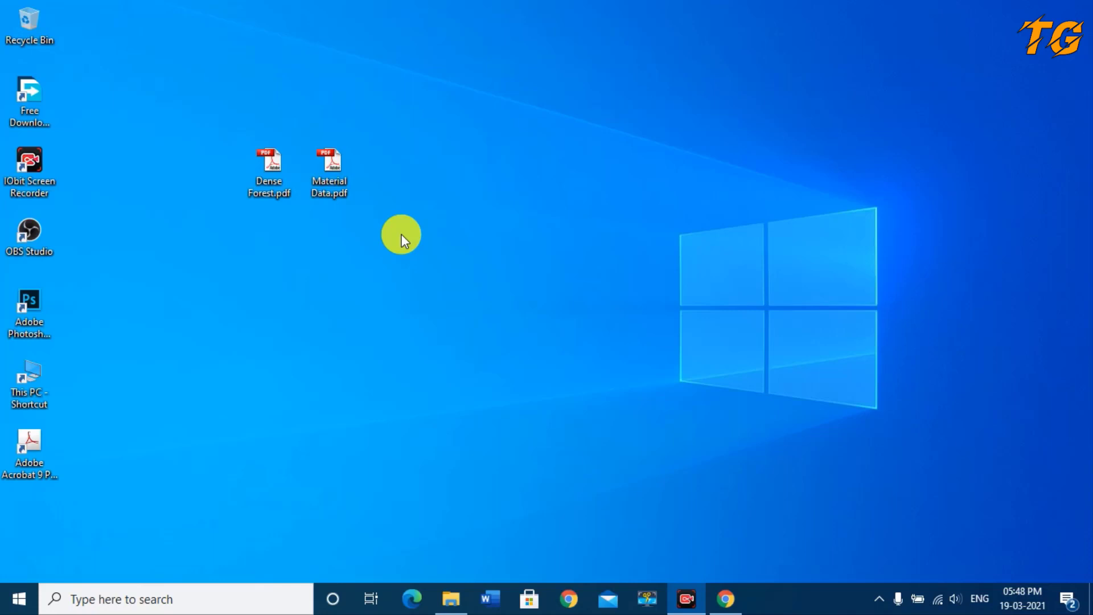
# Launch Word from the taskbar and create a blank document
pyautogui.click(500, 601)
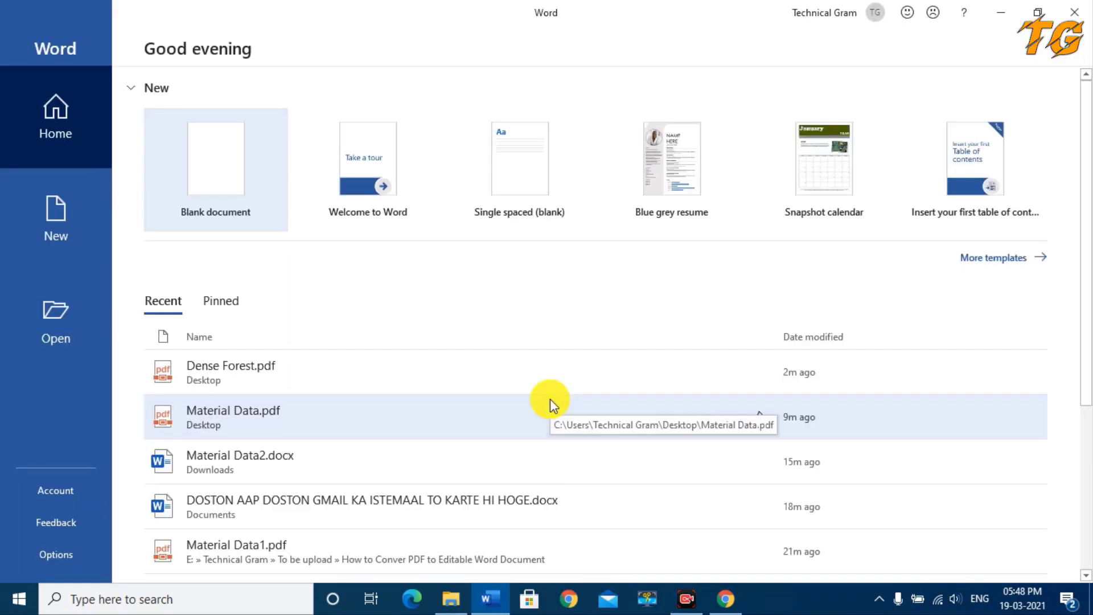
pyautogui.click(252, 195)
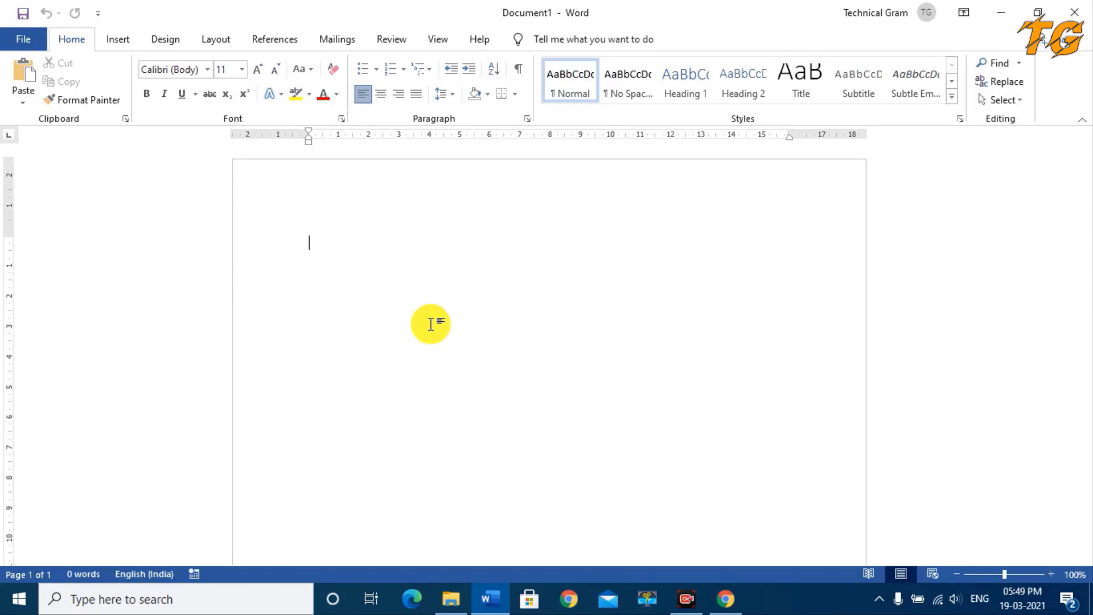
# Open Dense Forest.pdf from the Desktop in Word
pyautogui.click(25, 45)
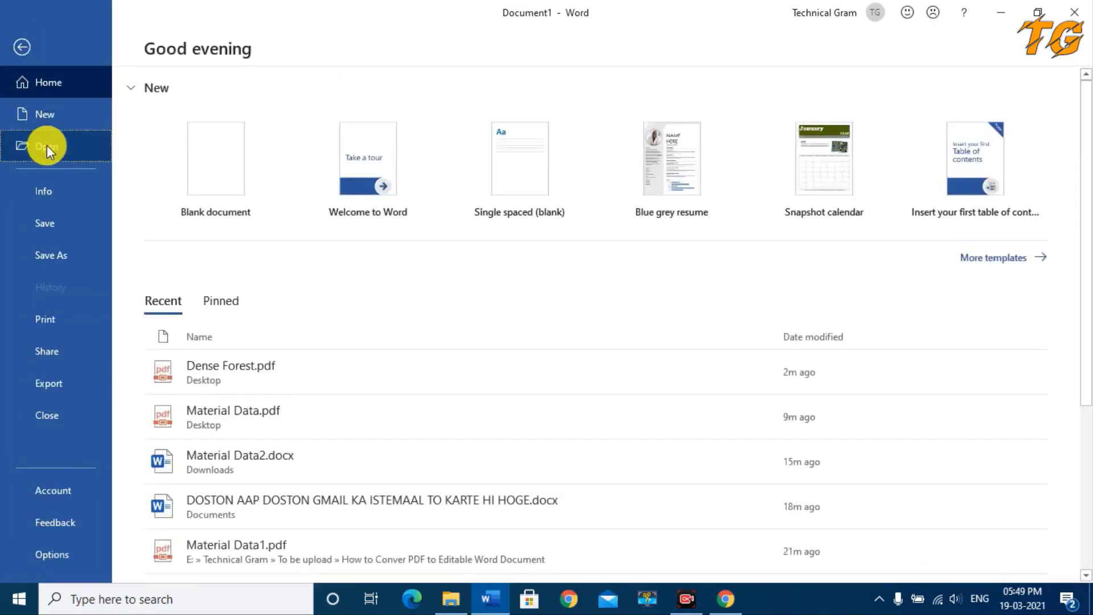
pyautogui.click(46, 146)
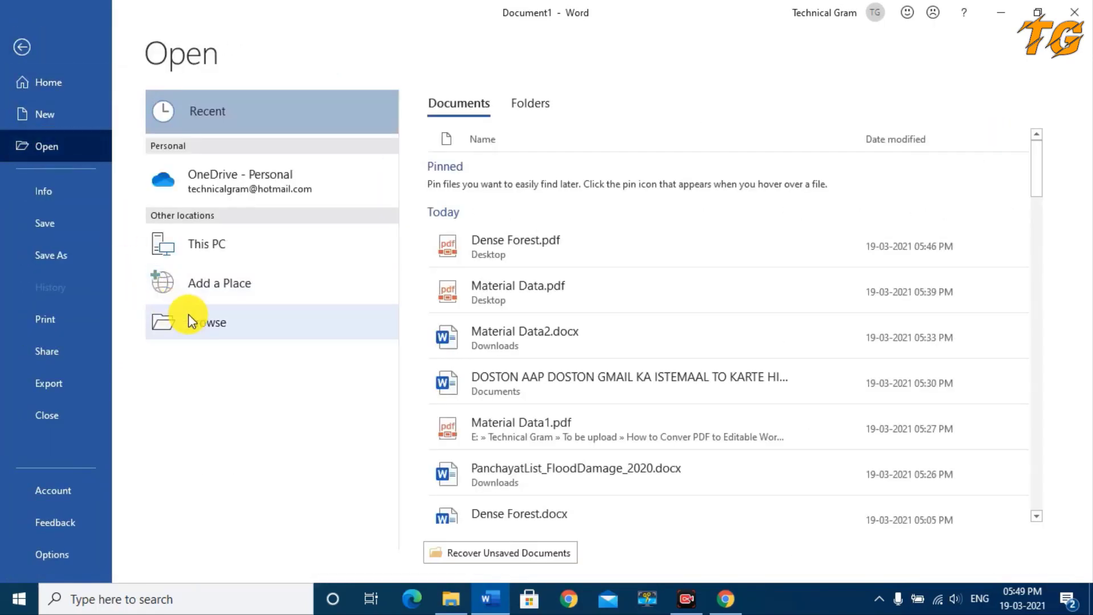
pyautogui.click(189, 316)
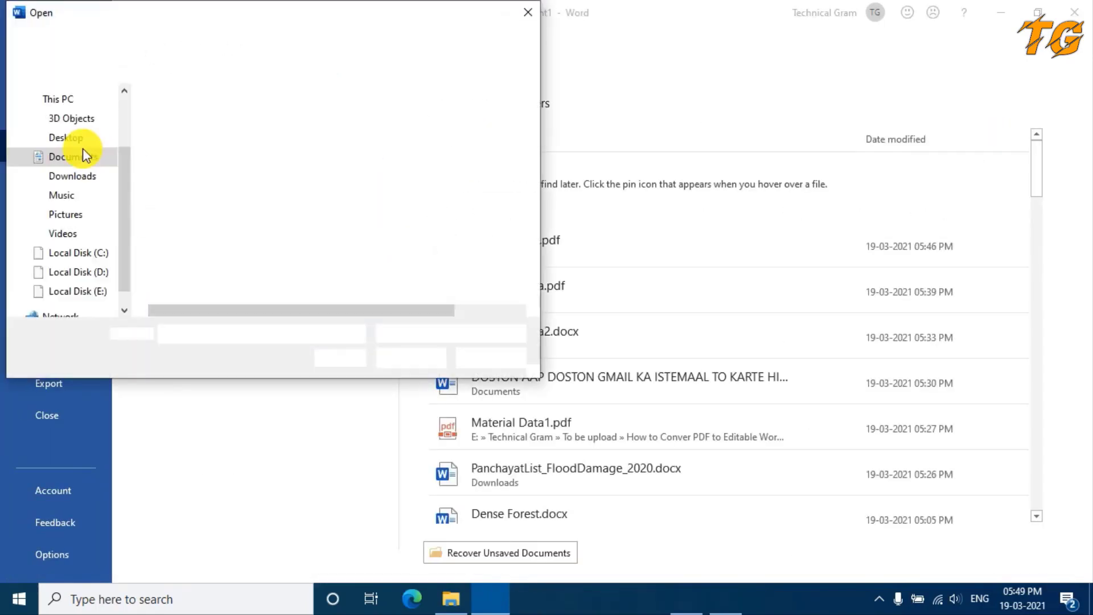
pyautogui.click(77, 140)
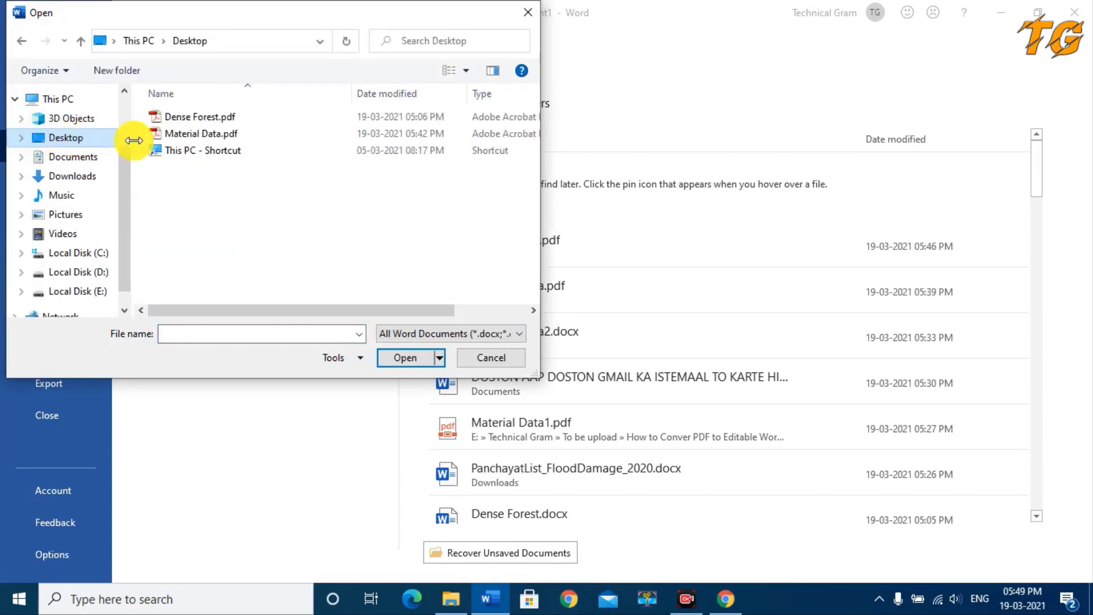
pyautogui.click(215, 117)
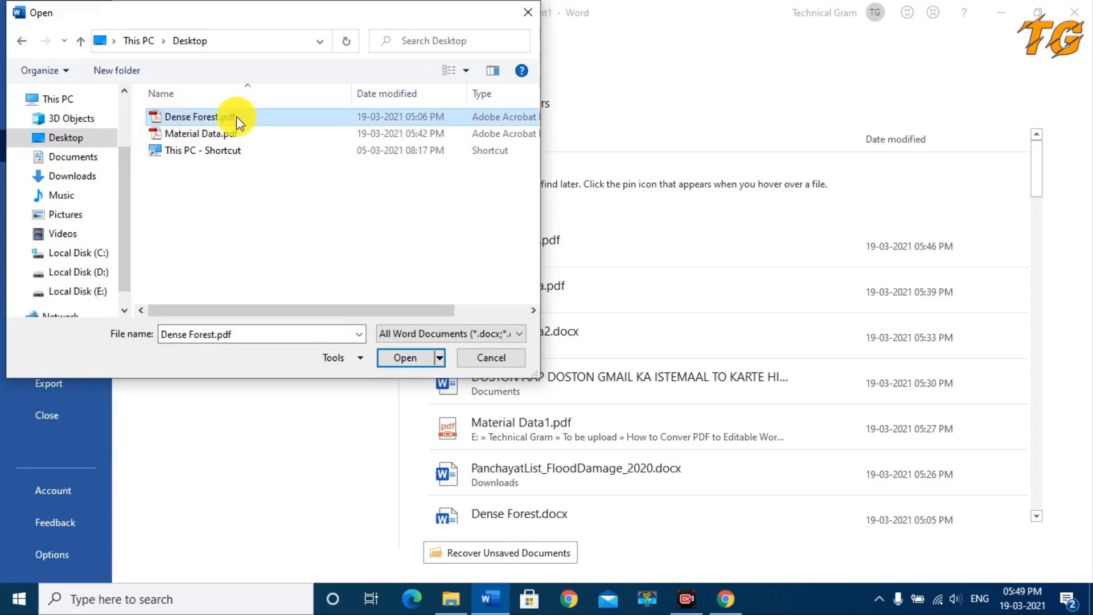
pyautogui.click(405, 359)
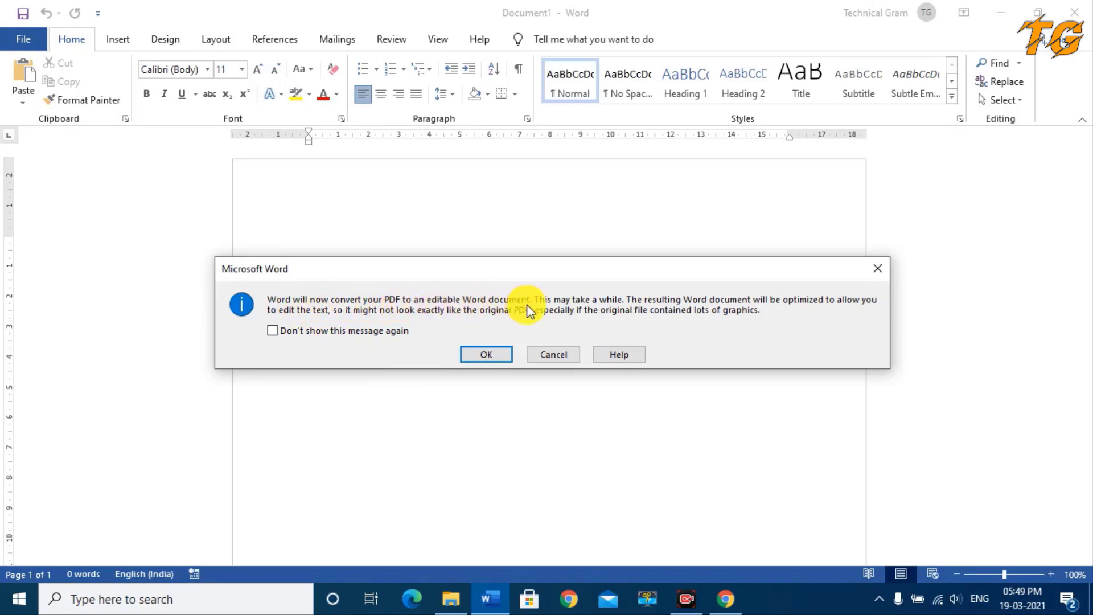
# Accept converting Dense Forest.pdf to editable text and place the cursor after 'It lamented.'
pyautogui.click(487, 355)
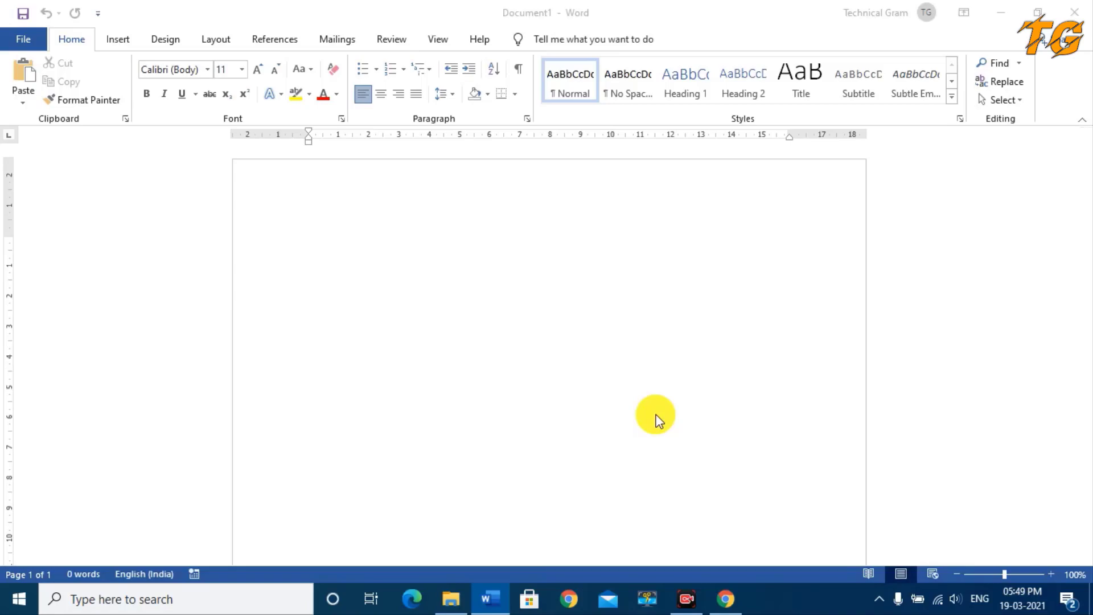
pyautogui.scroll(-4, 540, 393)
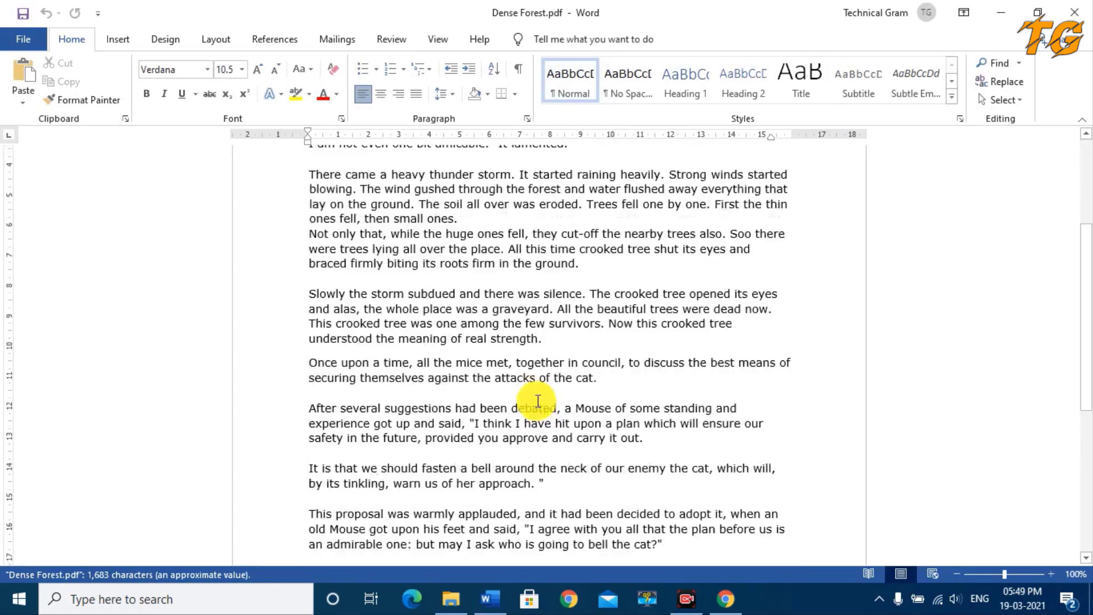
pyautogui.scroll(-3, 538, 399)
pyautogui.scroll(3, 536, 392)
pyautogui.scroll(4, 531, 375)
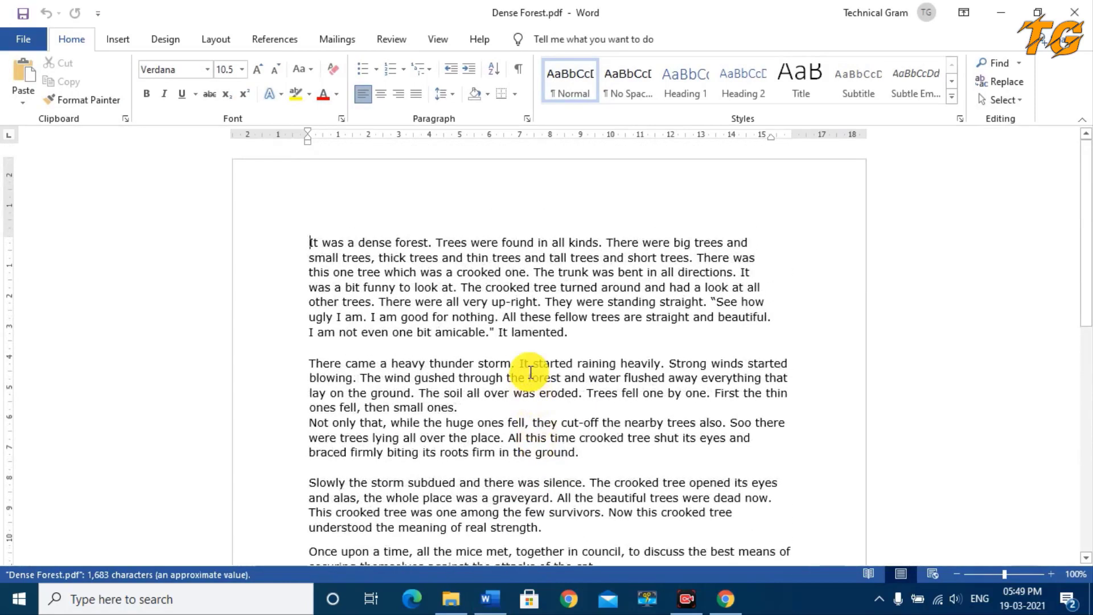
pyautogui.click(569, 333)
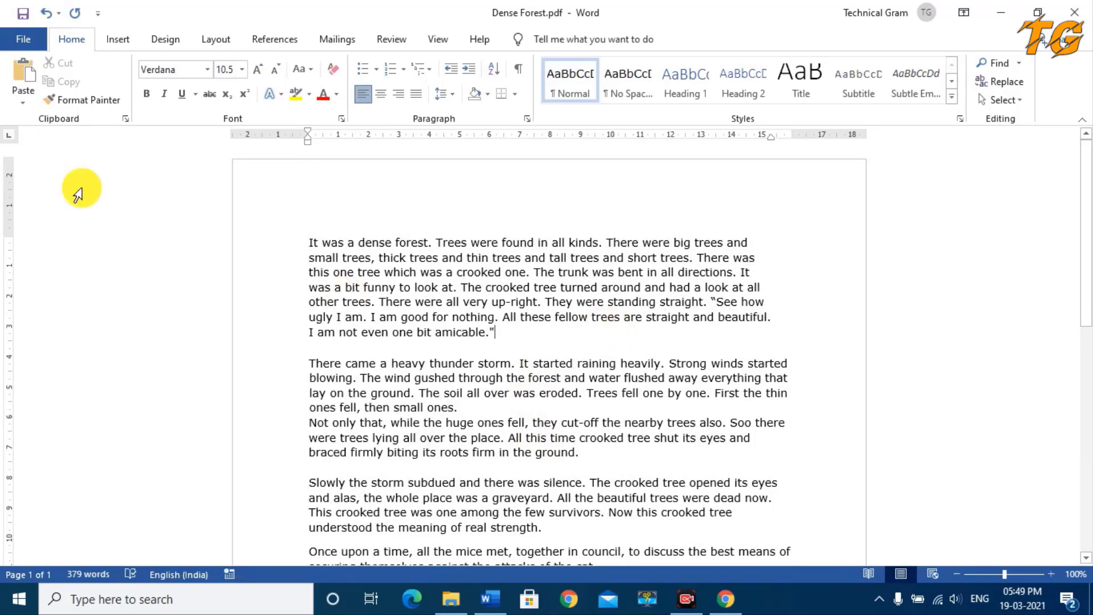
# Save a copy to the Desktop as a PDF named Dense FDFDFD
pyautogui.click(33, 41)
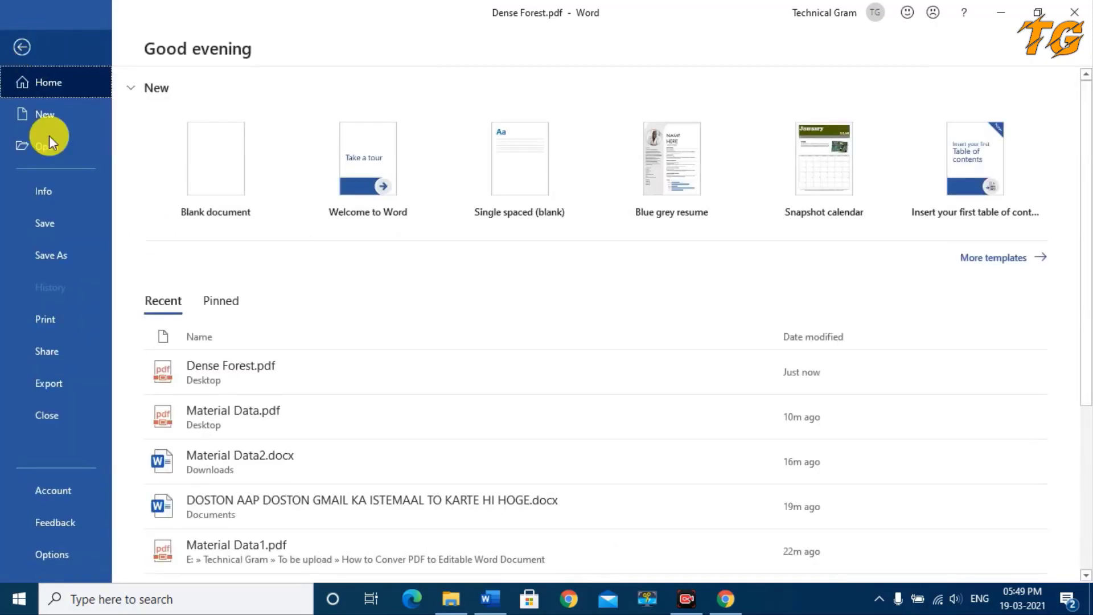
pyautogui.click(66, 252)
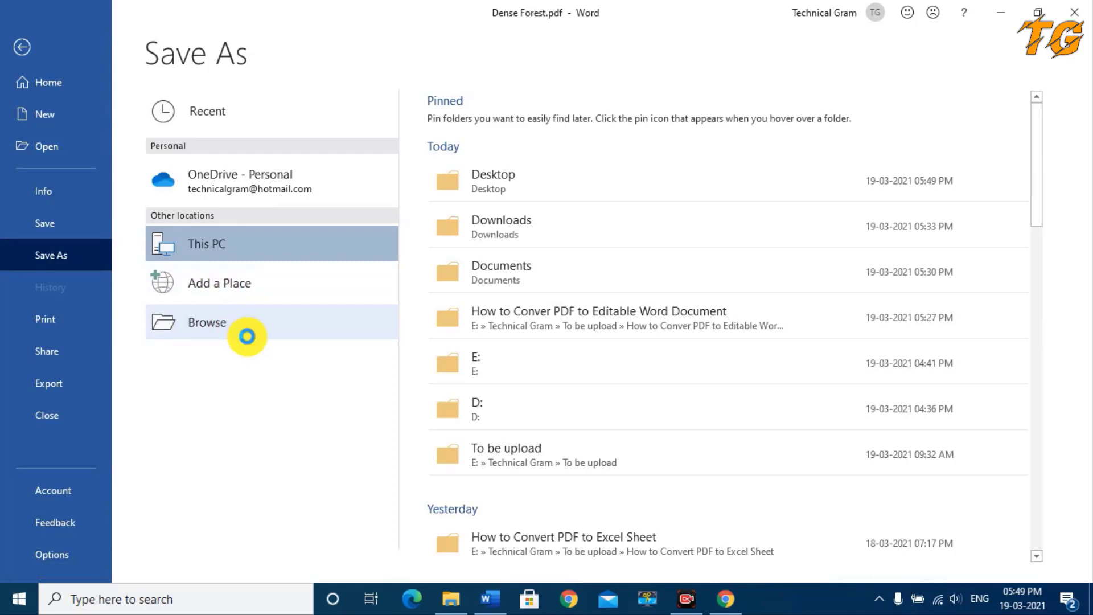
pyautogui.click(246, 336)
pyautogui.click(213, 294)
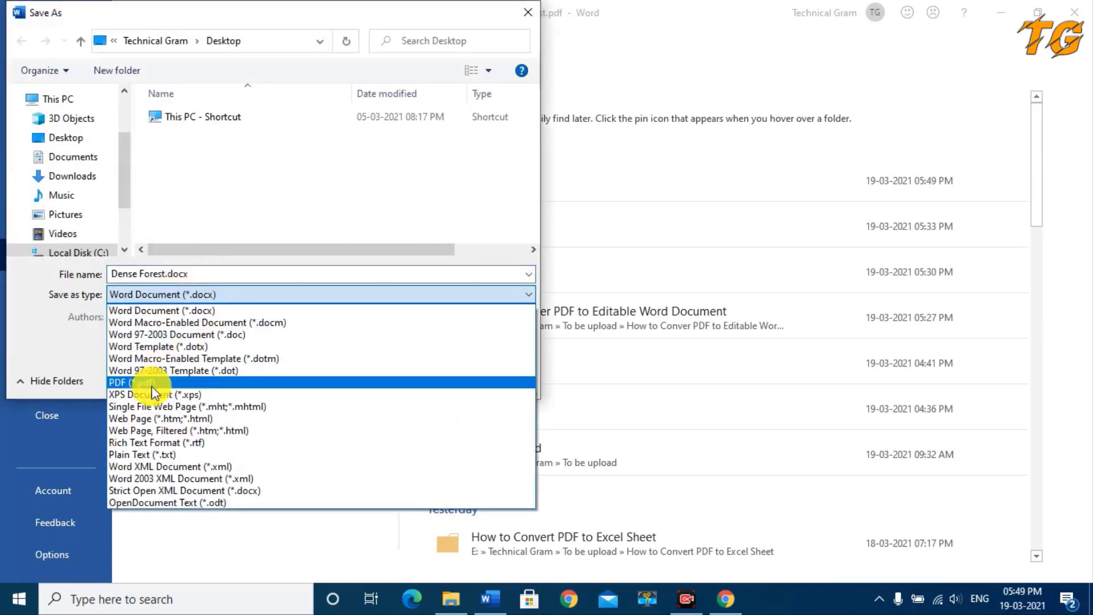
pyautogui.click(151, 390)
pyautogui.click(66, 137)
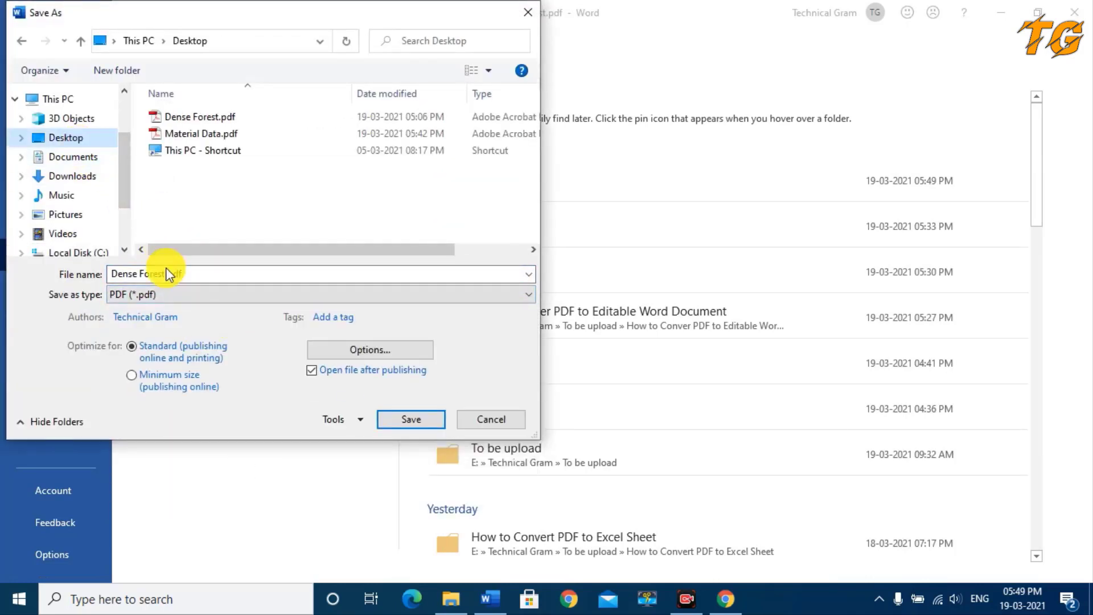
pyautogui.moveTo(183, 274); pyautogui.dragTo(140, 274)
pyautogui.write('FDFDFD')
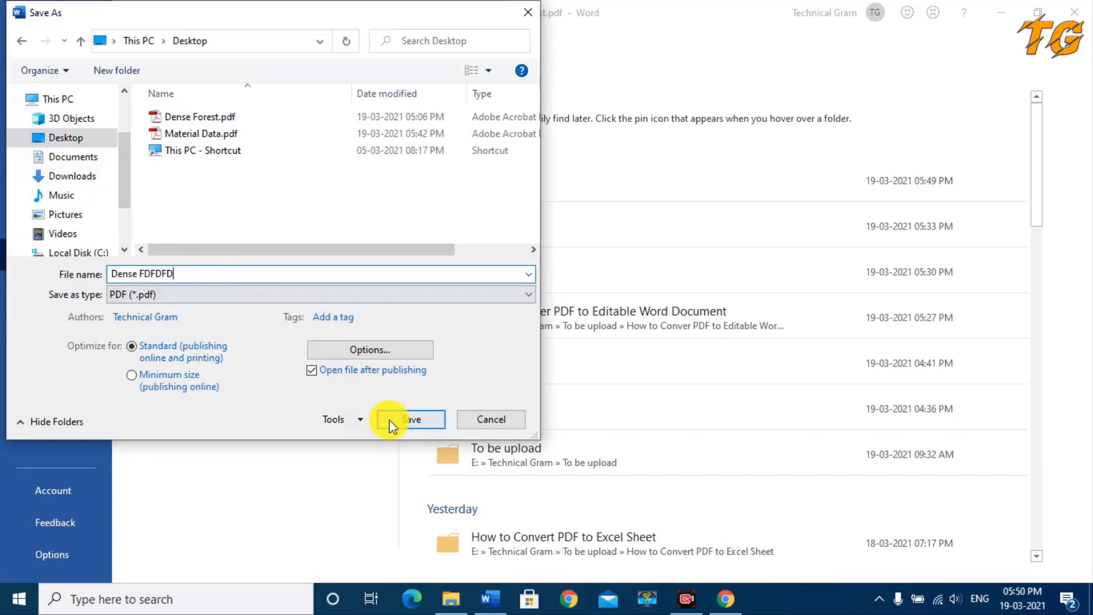
pyautogui.click(391, 426)
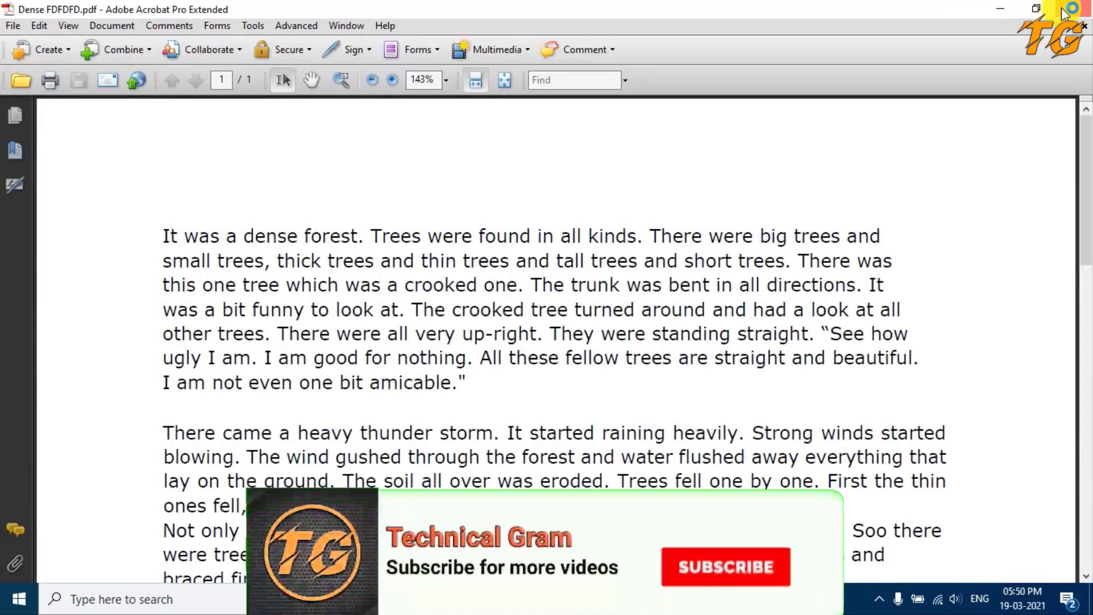
# Close the published PDF, minimize Word, and refresh the desktop
pyautogui.click(1011, 13)
pyautogui.click(1008, 11)
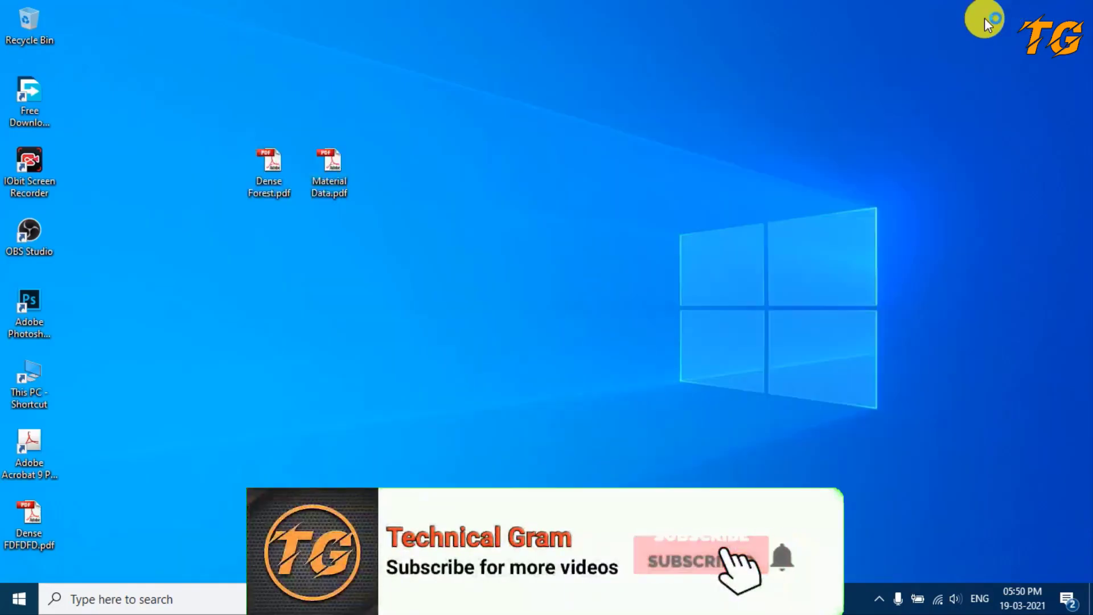
pyautogui.rightClick(481, 154)
pyautogui.click(513, 200)
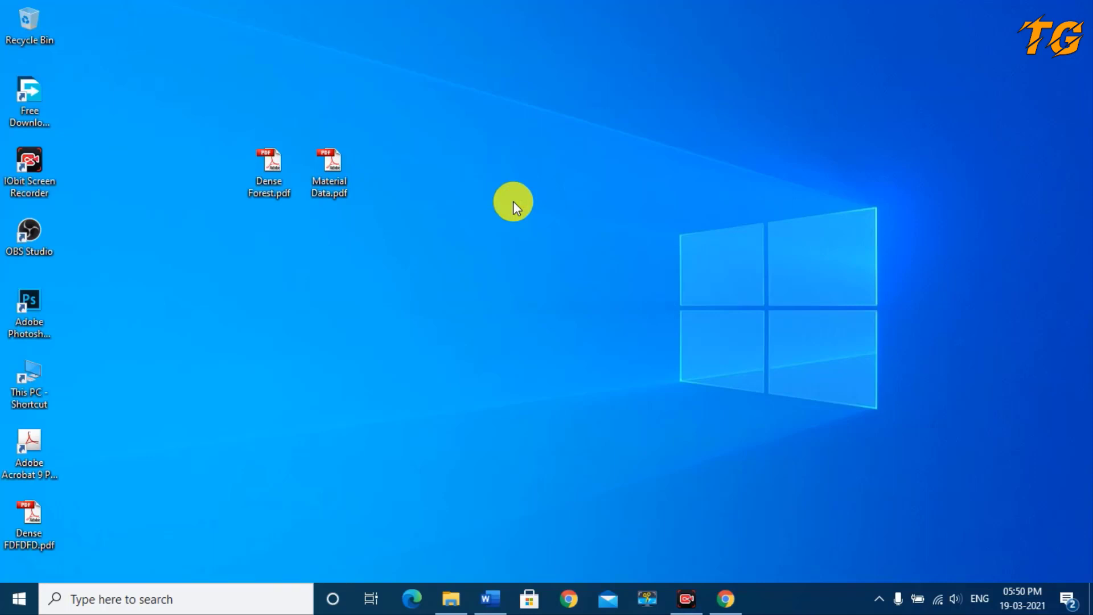
# Launch Chrome and go to Google Drive through the Google apps menu
pyautogui.click(732, 601)
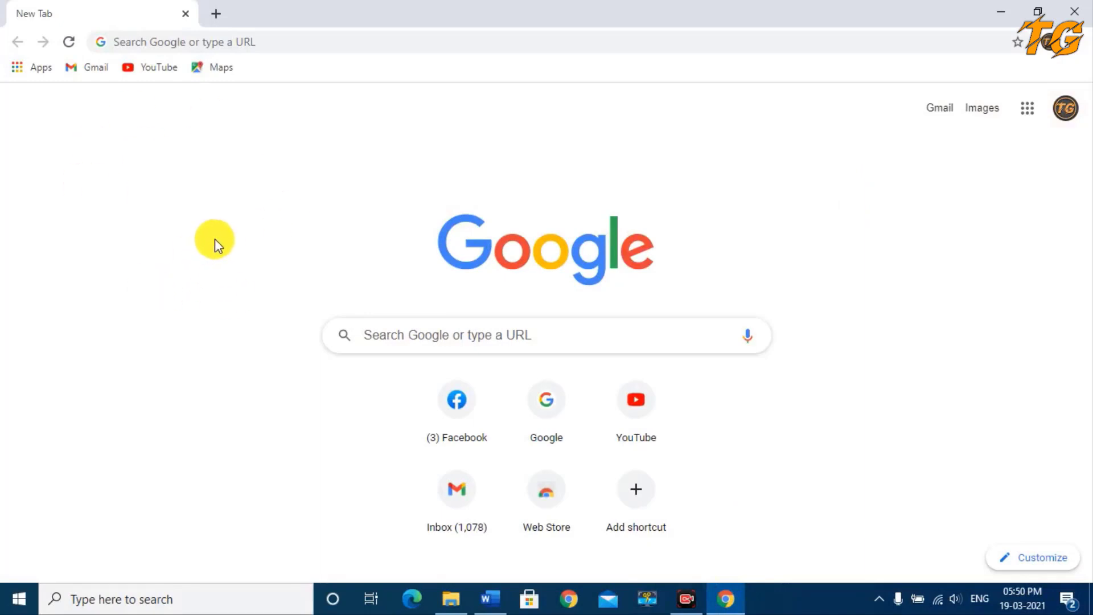
pyautogui.click(1029, 113)
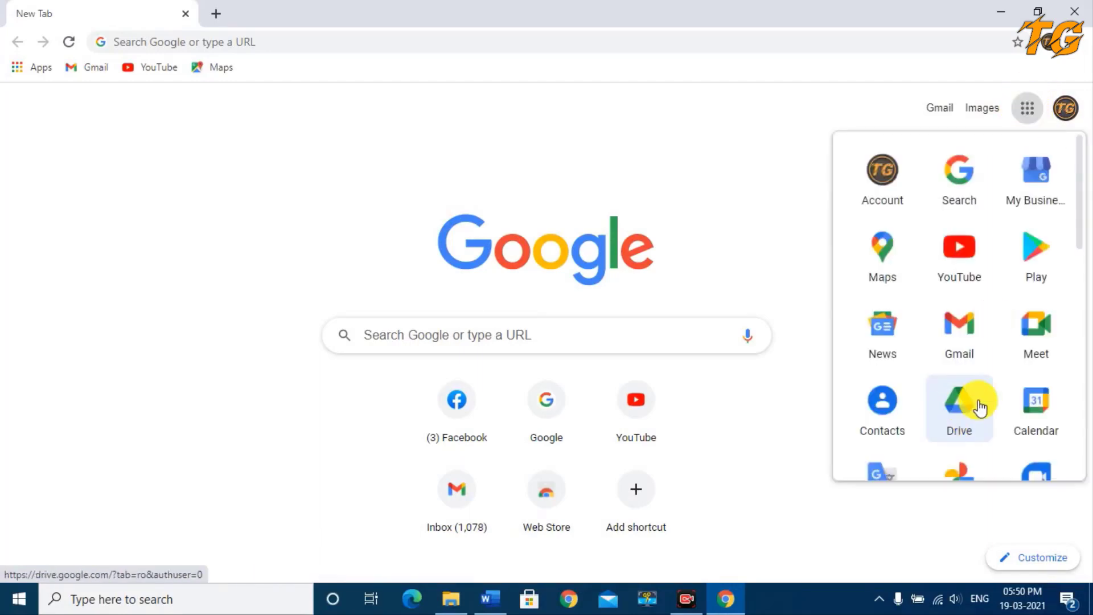
pyautogui.click(959, 422)
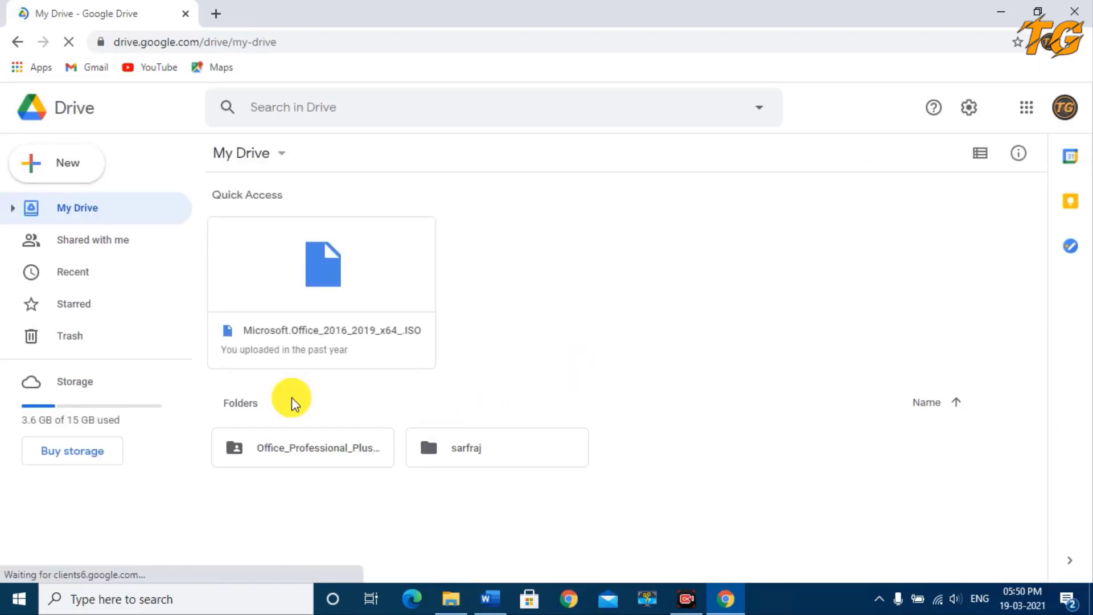
# Upload Material Data.pdf from the Desktop into My Drive
pyautogui.rightClick(333, 414)
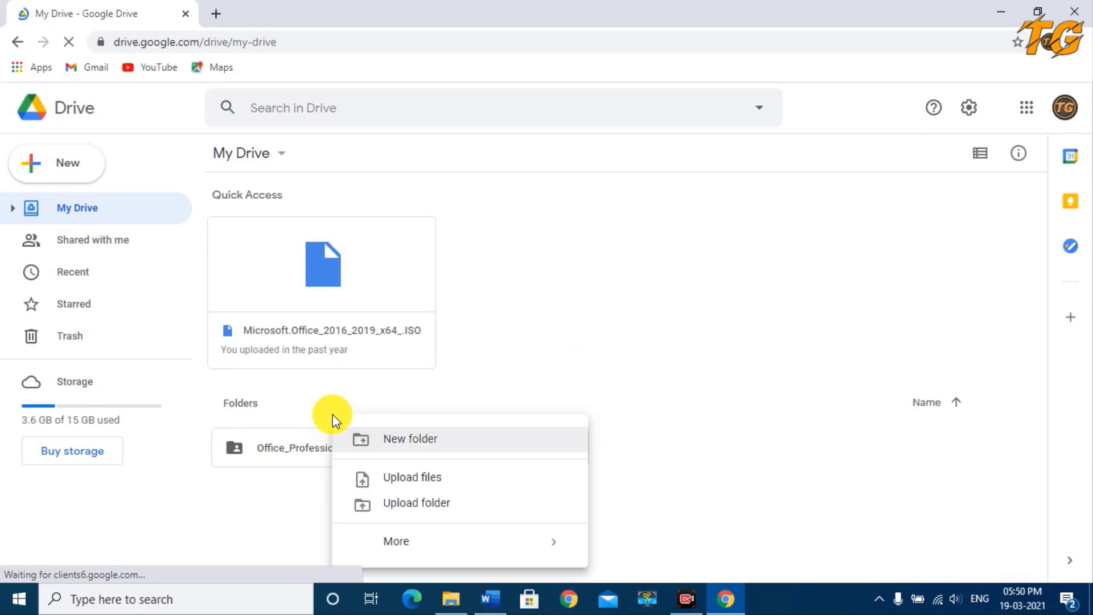
pyautogui.click(428, 478)
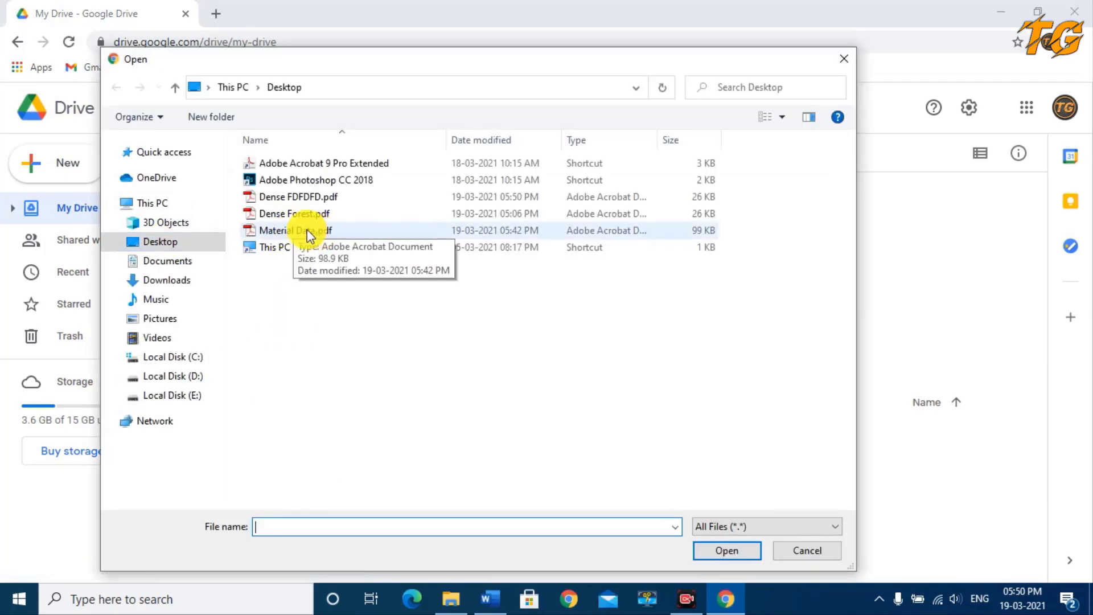
pyautogui.click(303, 229)
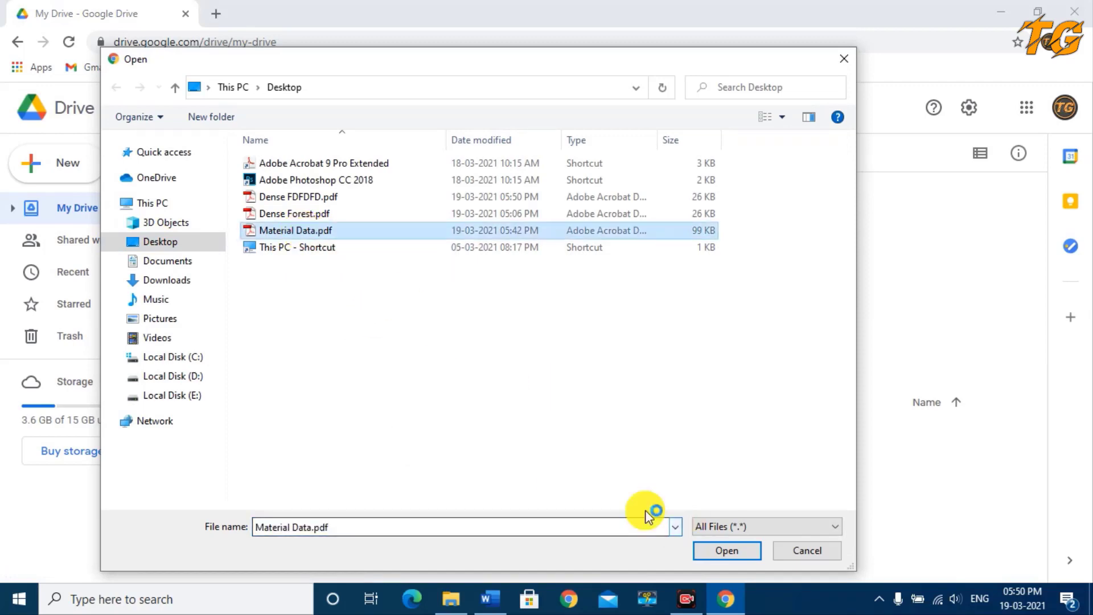
pyautogui.click(719, 551)
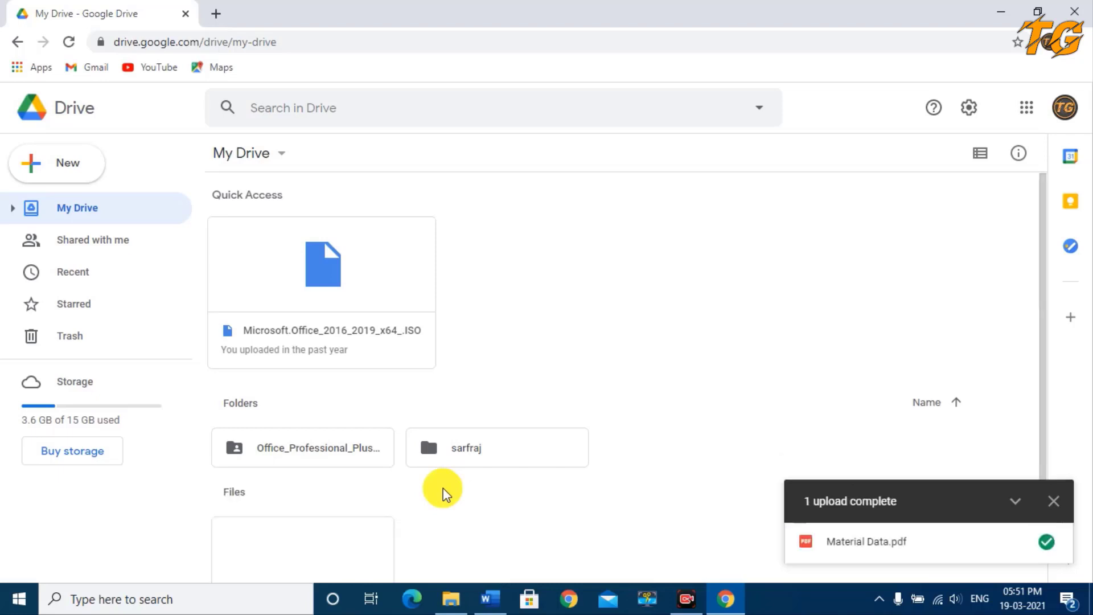
pyautogui.scroll(-3, 422, 491)
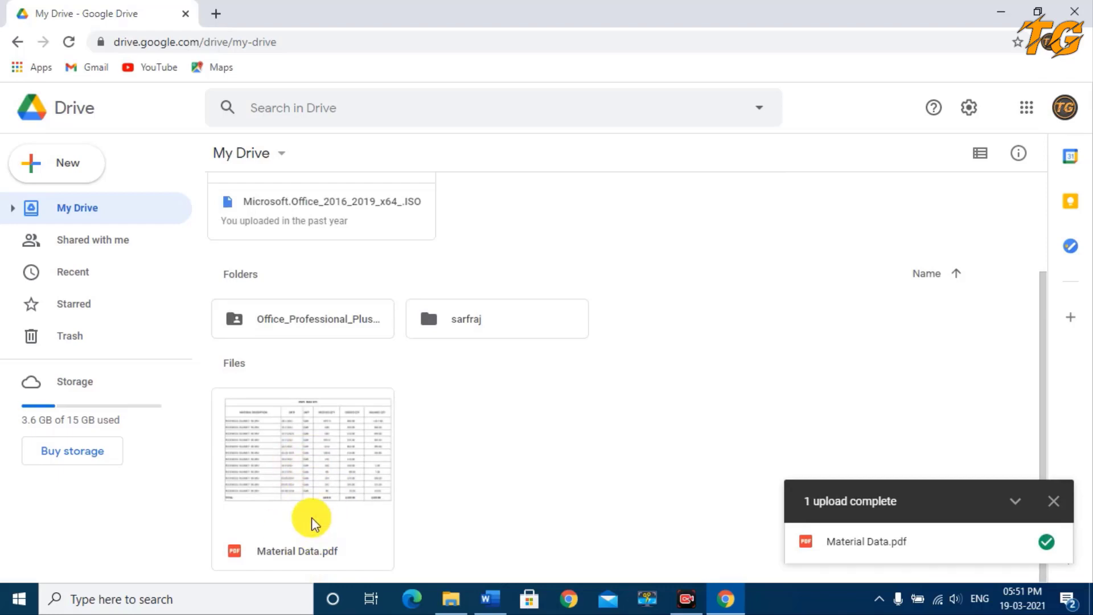
# Open Material Data.pdf with Google Docs in a new tab
pyautogui.rightClick(301, 500)
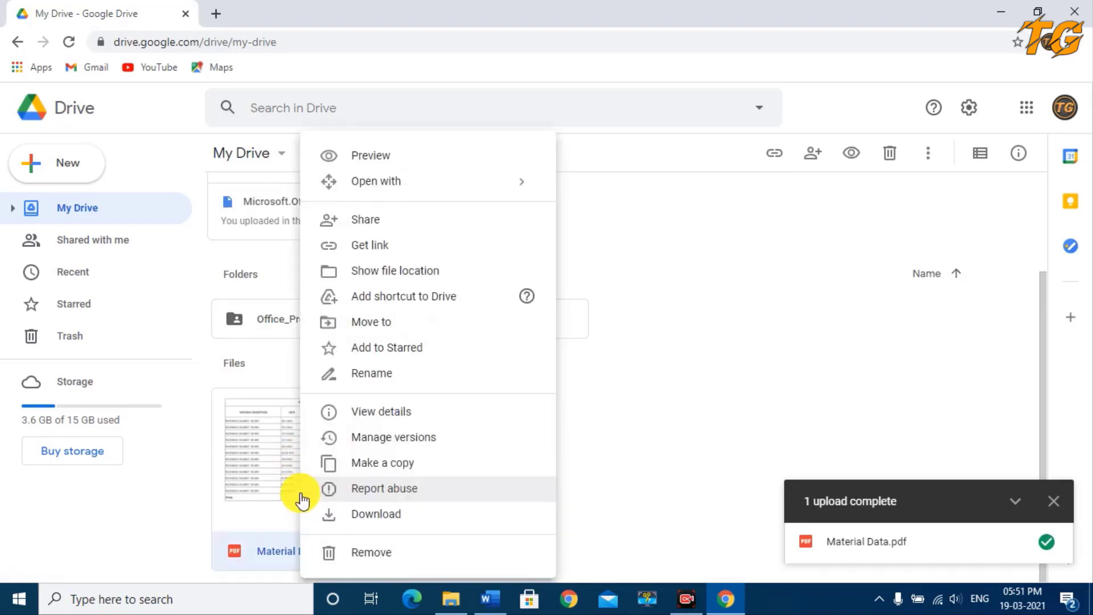
pyautogui.moveTo(376, 181)
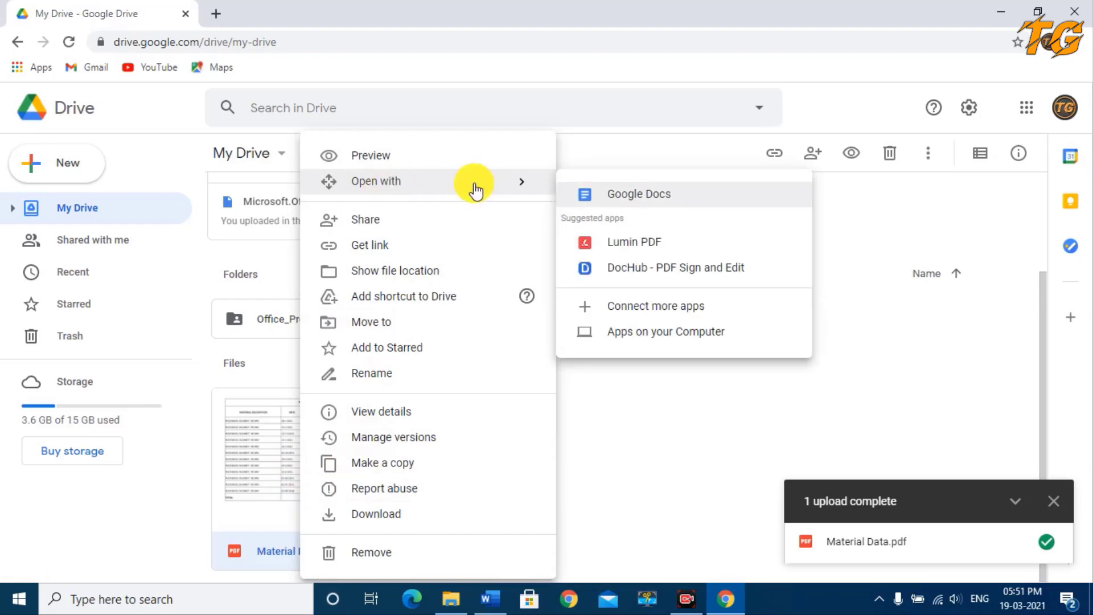
pyautogui.click(644, 195)
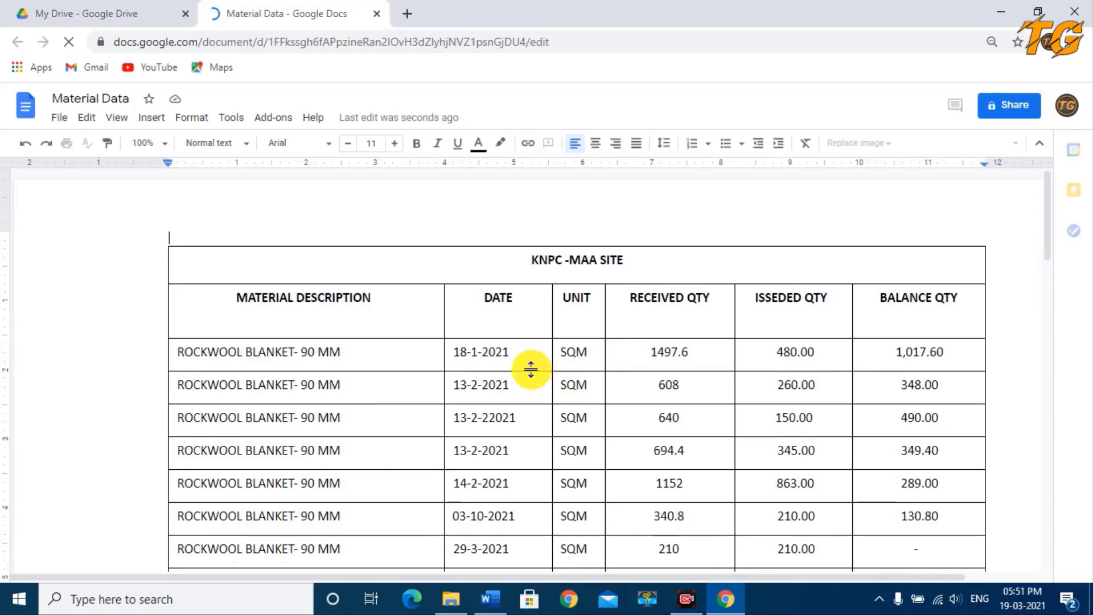
pyautogui.scroll(-1, 530, 369)
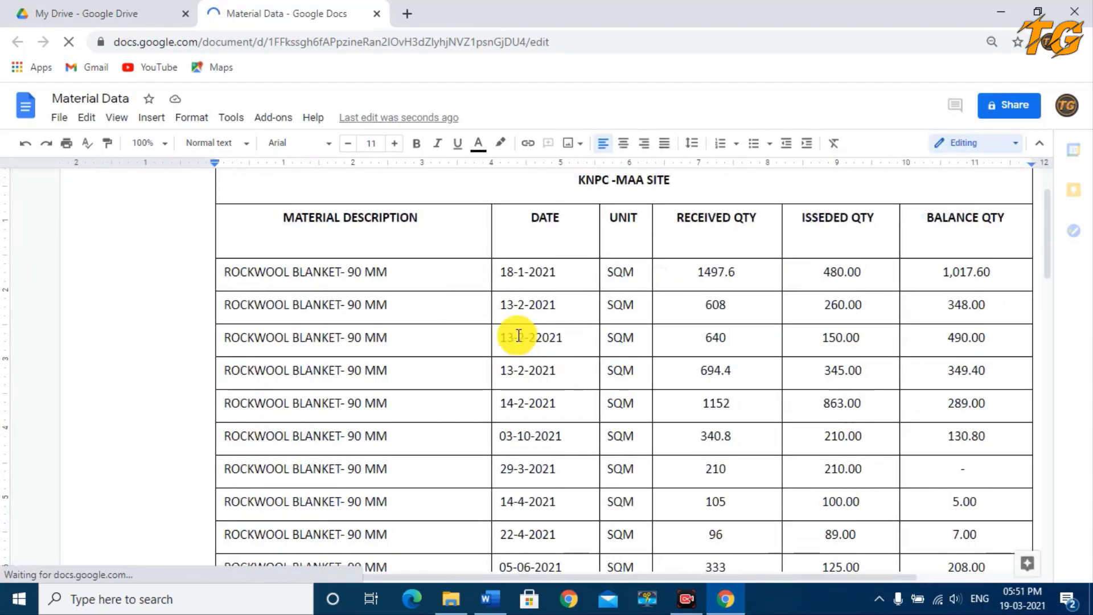
pyautogui.click(414, 274)
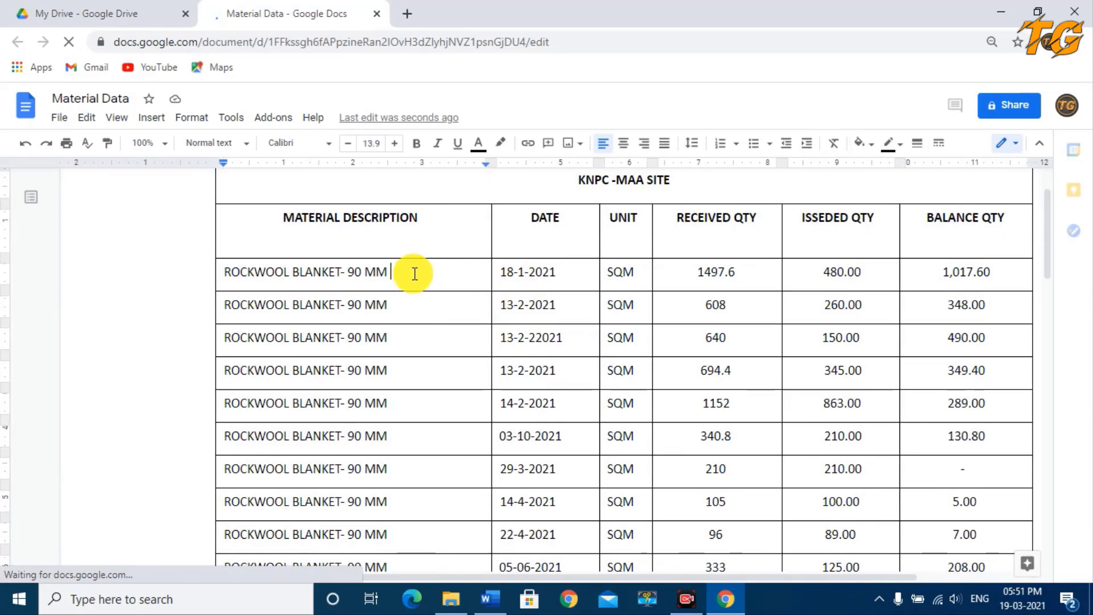
pyautogui.press('BackSpace')
pyautogui.press('BackSpace')
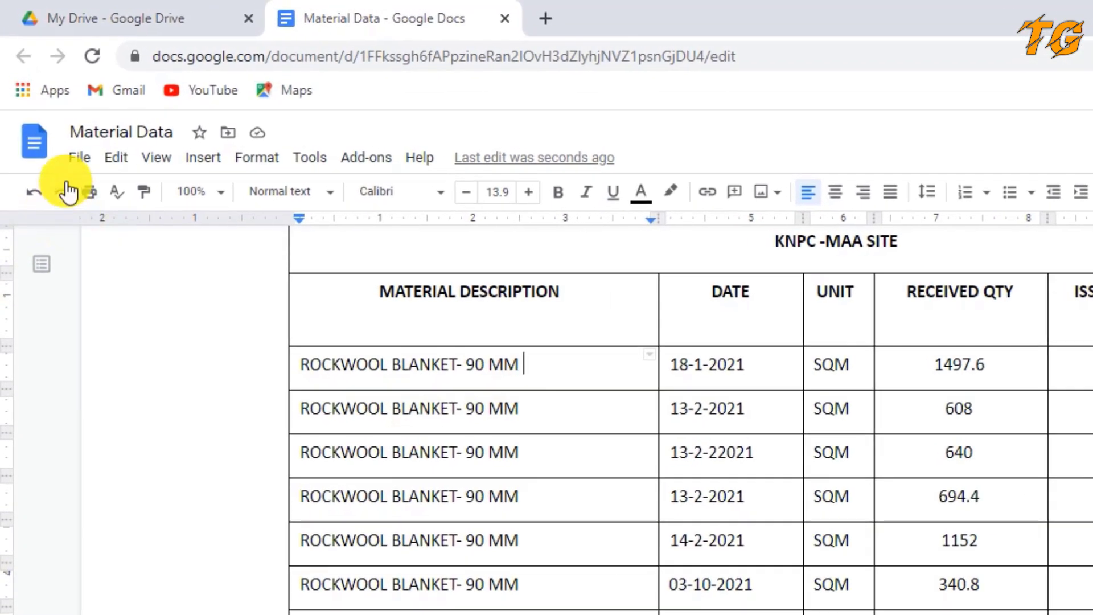
# Export Material Data from Google Docs as Microsoft Word (.docx) and open the downloaded file
pyautogui.click(79, 162)
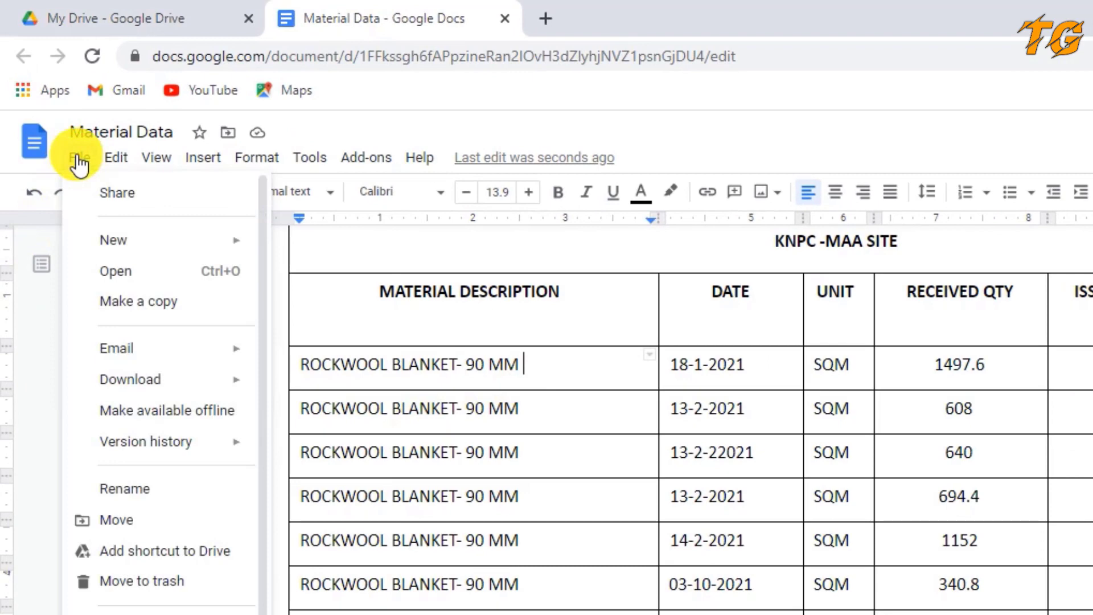
pyautogui.click(172, 389)
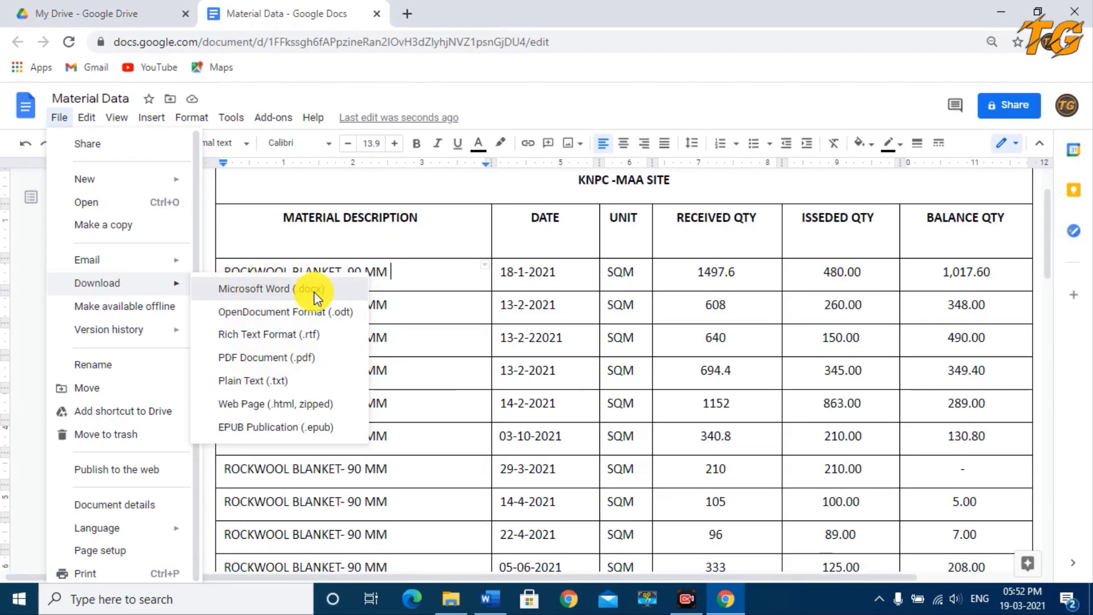
pyautogui.click(349, 326)
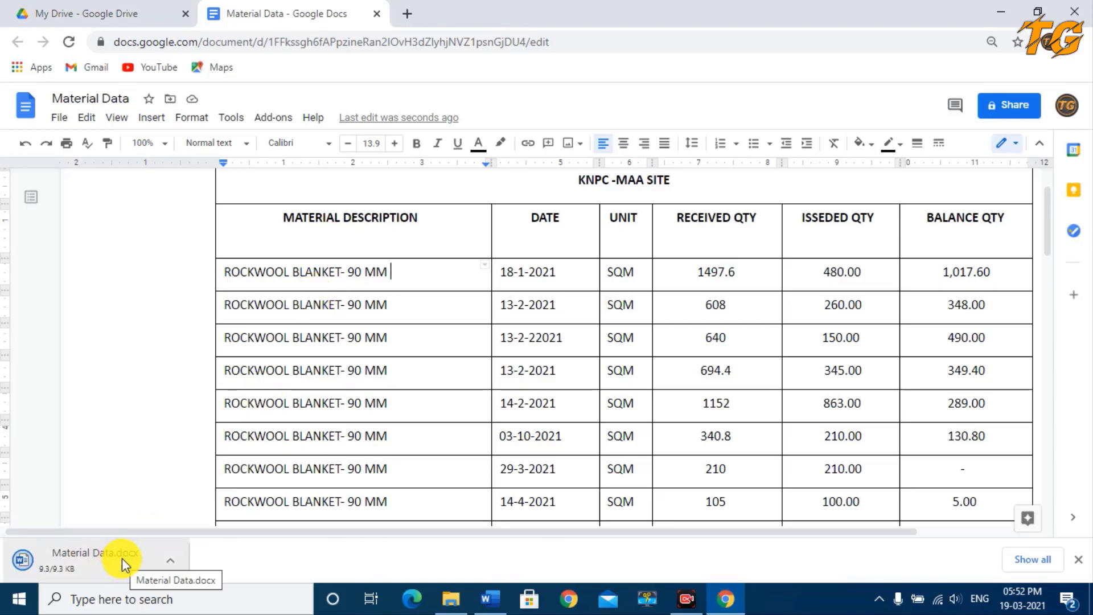
pyautogui.click(122, 558)
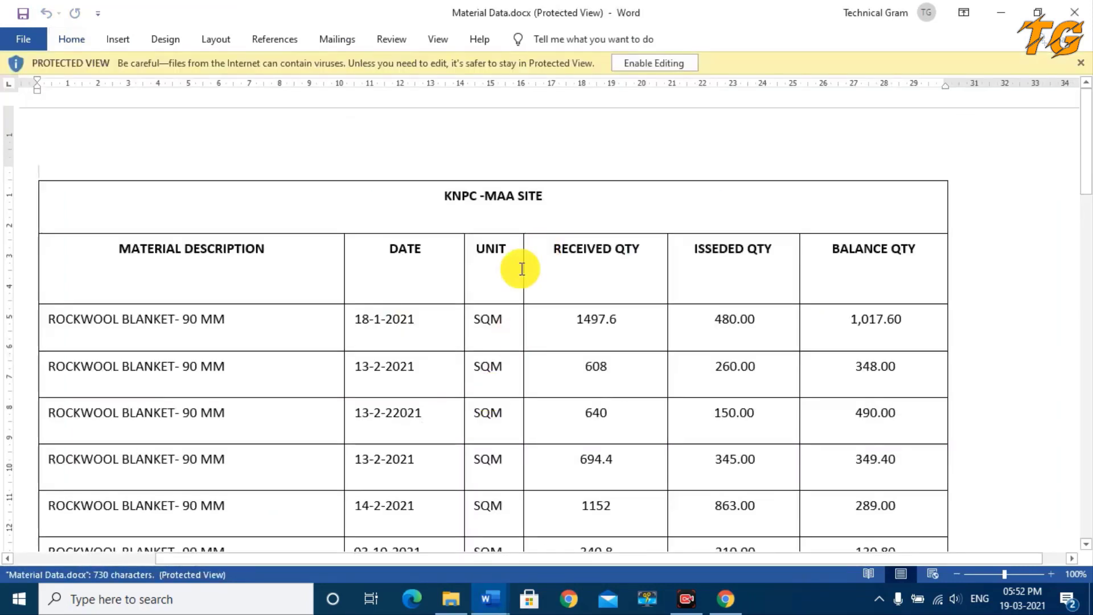
# Enable editing on Material Data.docx, which opened in Protected View
pyautogui.scroll(-3, 513, 347)
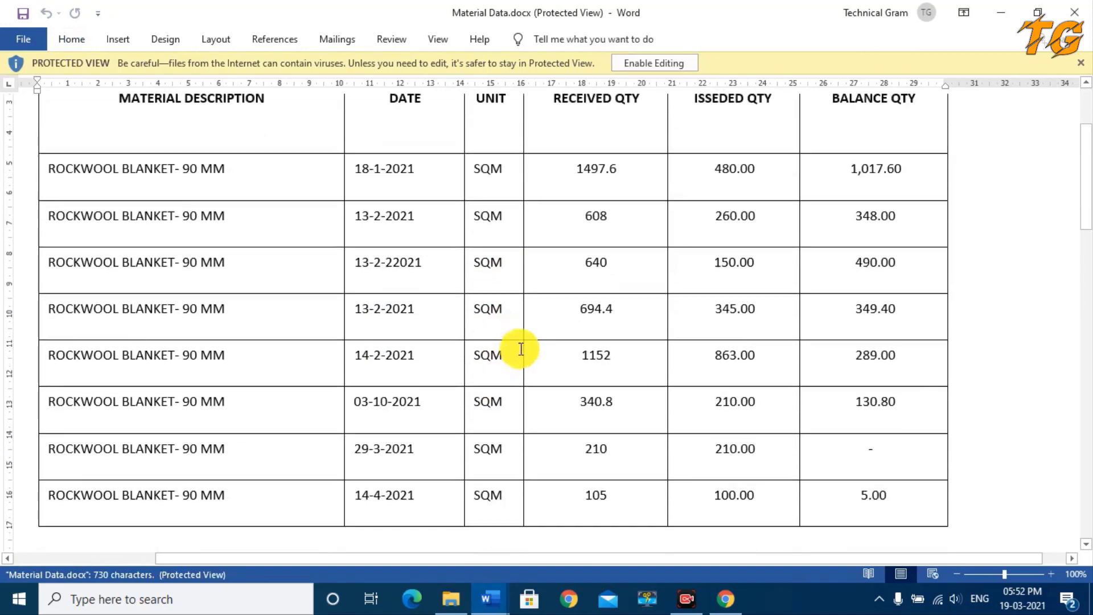
pyautogui.scroll(3, 520, 349)
pyautogui.click(647, 61)
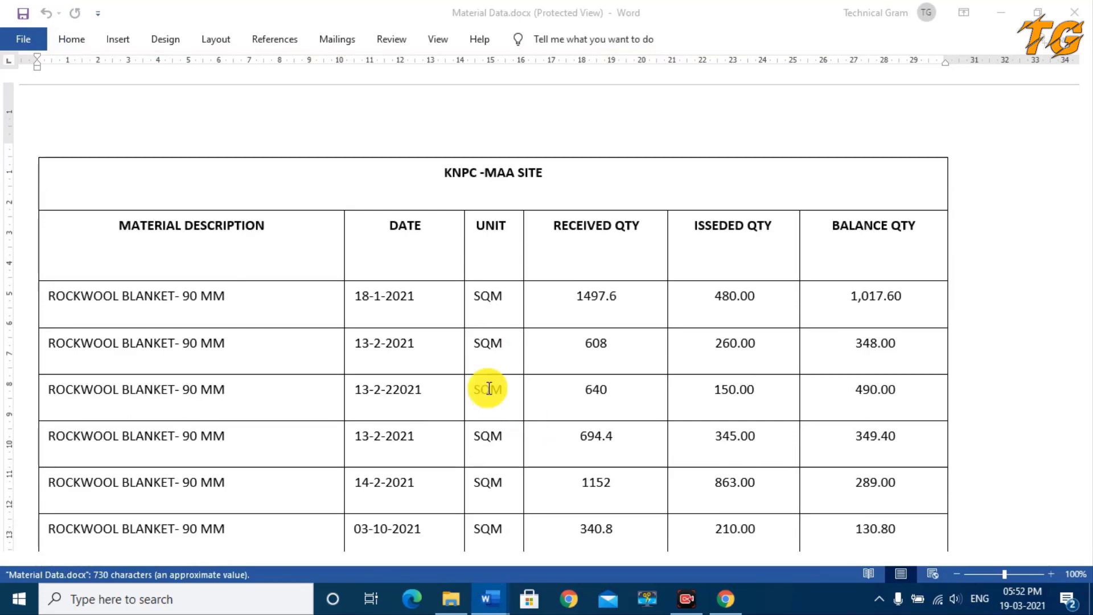
# Delete SQM from the UNIT cell of the table's first data row
pyautogui.scroll(-2, 489, 353)
pyautogui.click(503, 257)
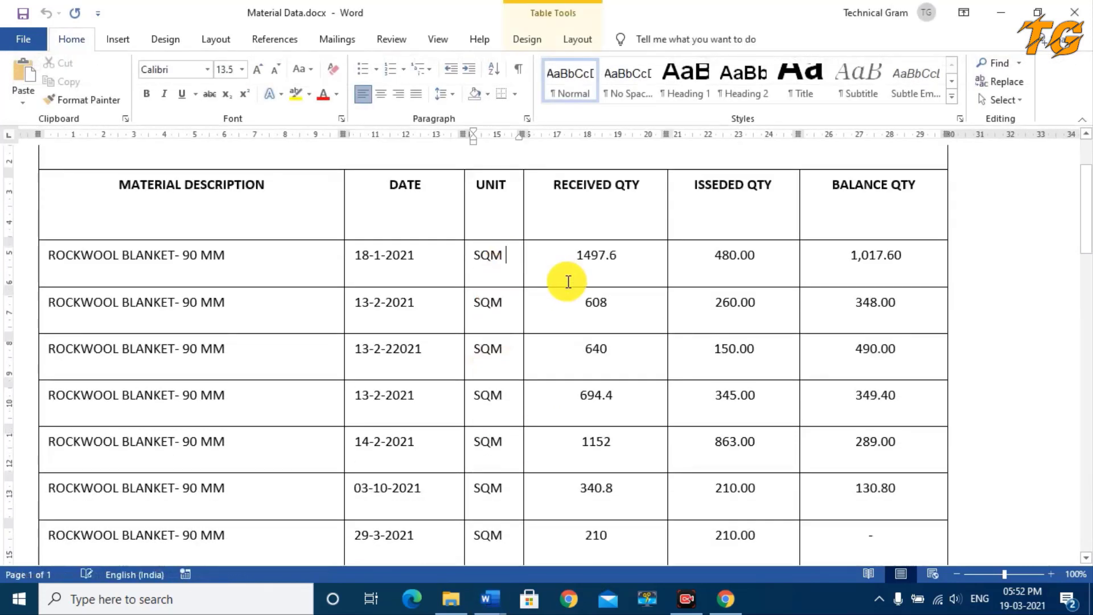
pyautogui.press('BackSpace')
pyautogui.press('BackSpace')
pyautogui.press('BackSpace')
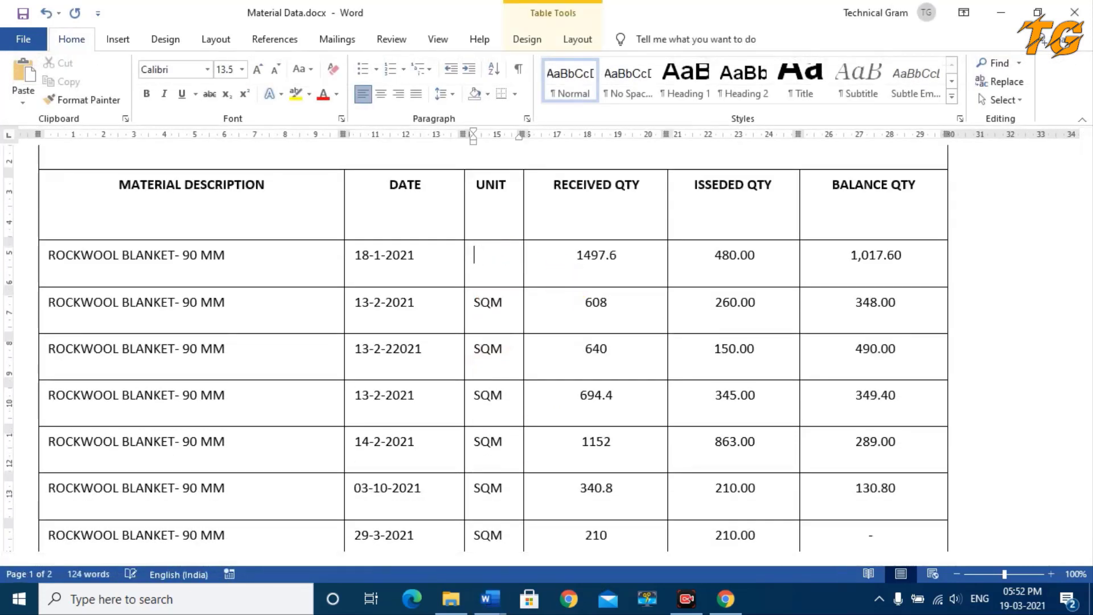